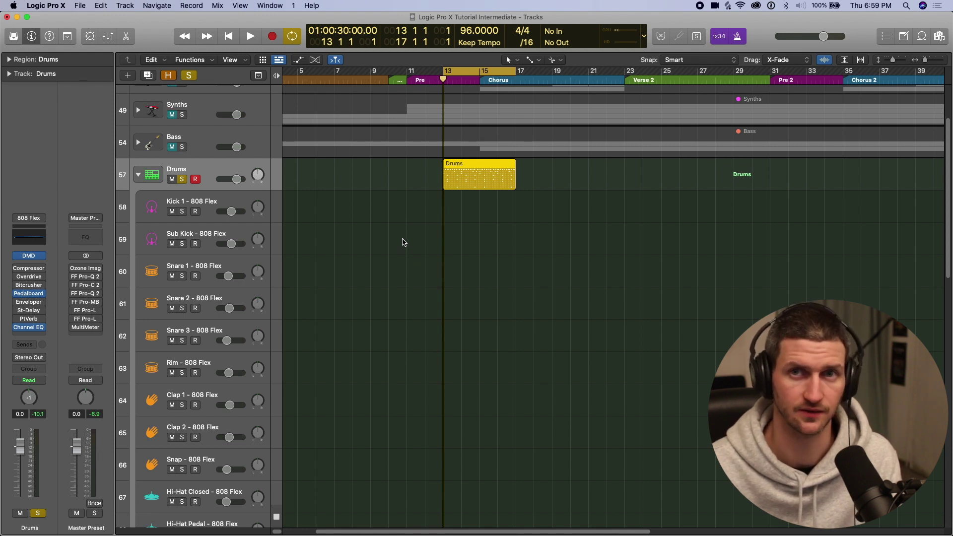
- Drag the cycle range to span bars 12–19 and open the Drums kit's Drum Machine Designer
drag(426, 71, 565, 71)
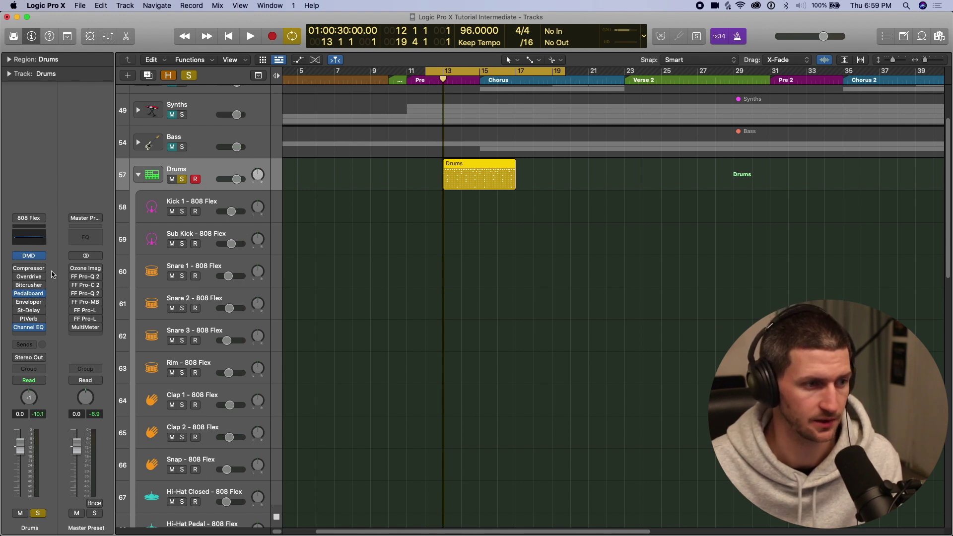
click(29, 256)
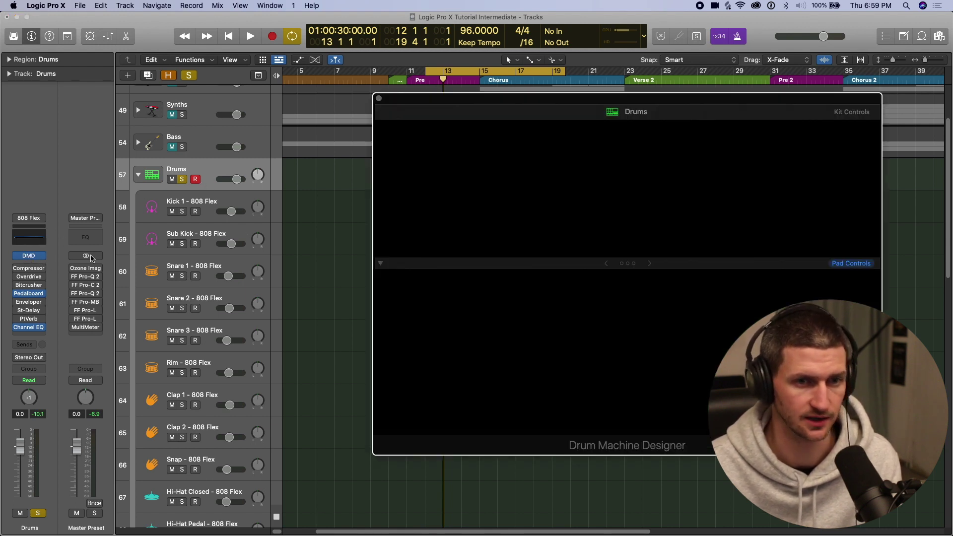
- Move the kit window and page through the 808 Flex pads' three pages back to page one
drag(671, 113, 585, 100)
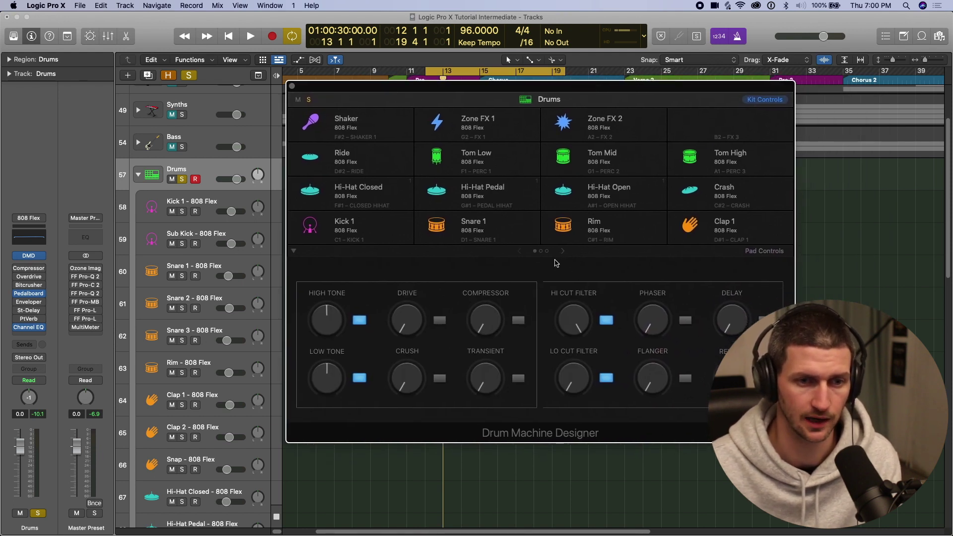
click(563, 251)
click(563, 251)
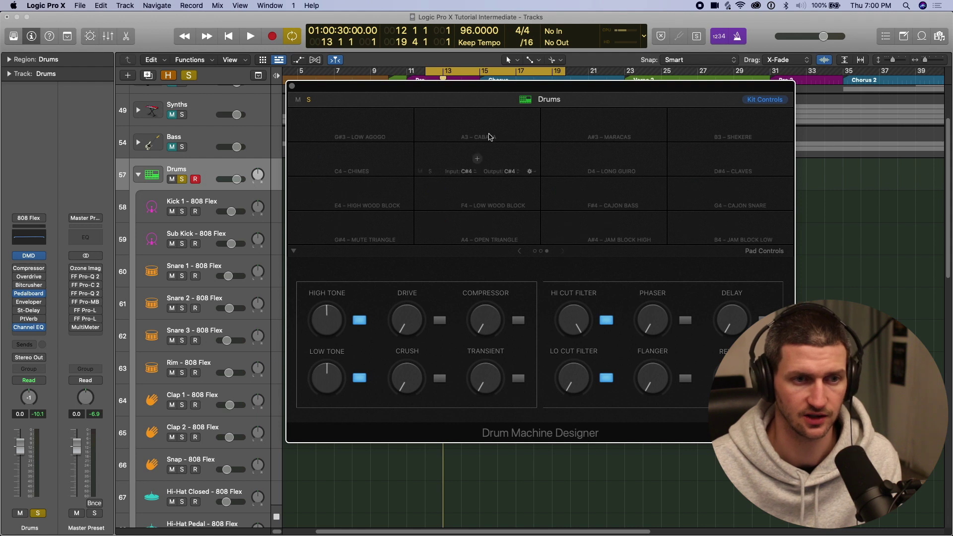
click(520, 250)
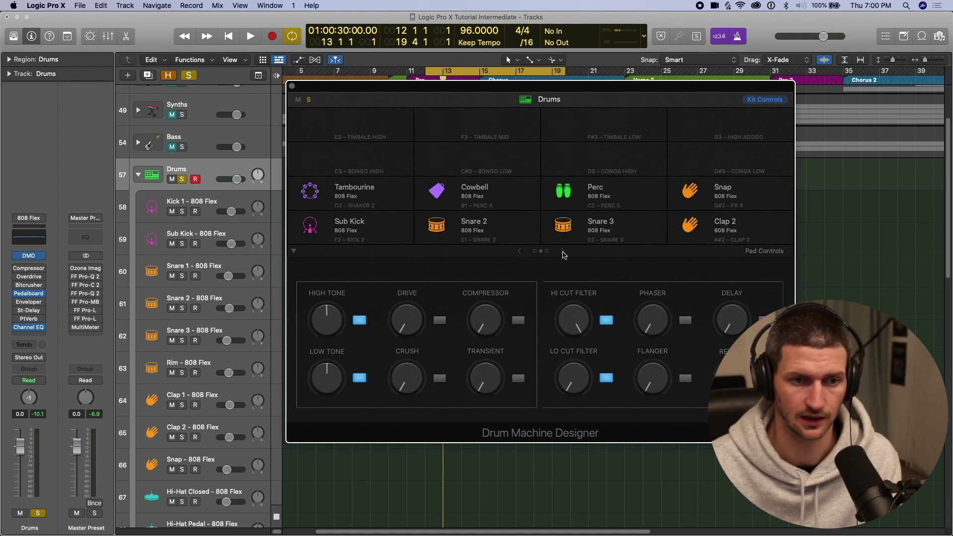
click(563, 250)
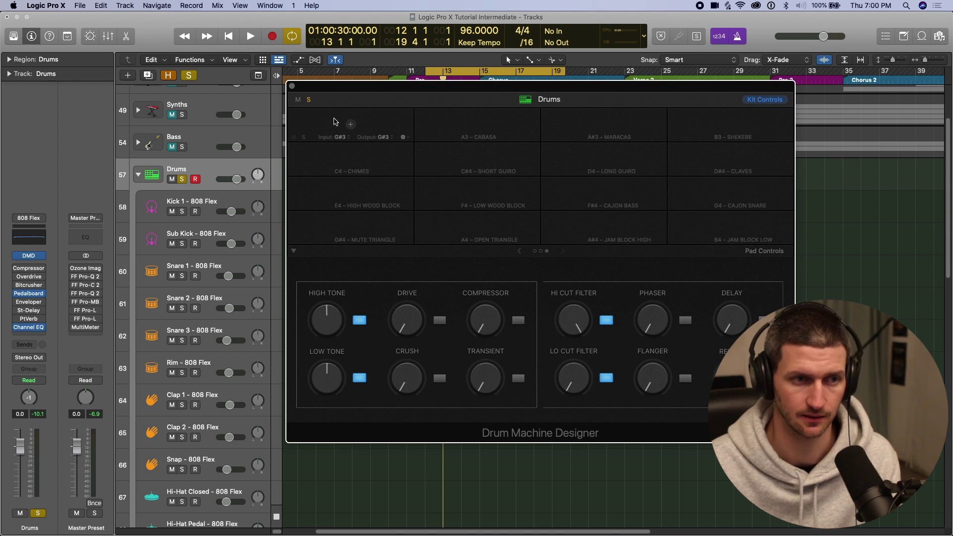
click(520, 250)
click(520, 251)
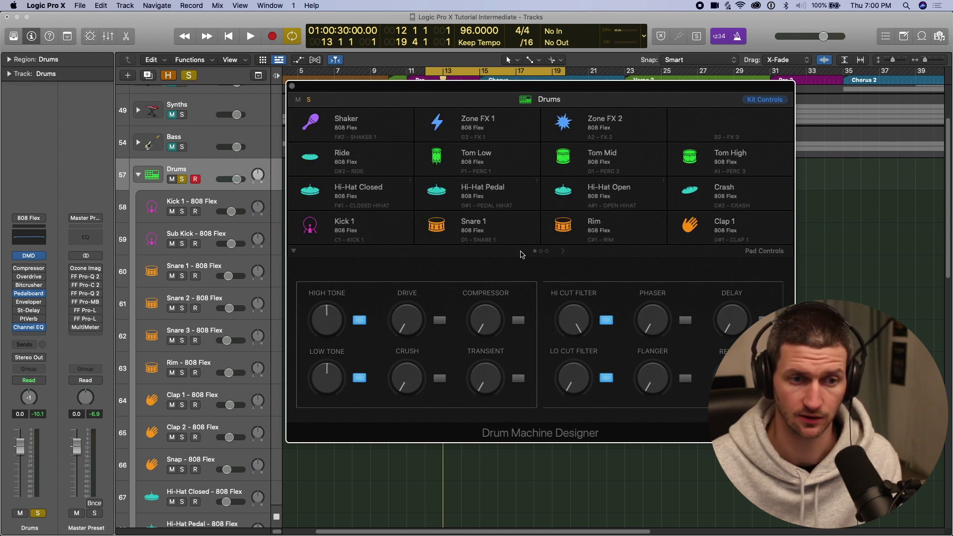
- Close the Drum Machine Designer, collapse the Drums track stack and save the project
click(293, 86)
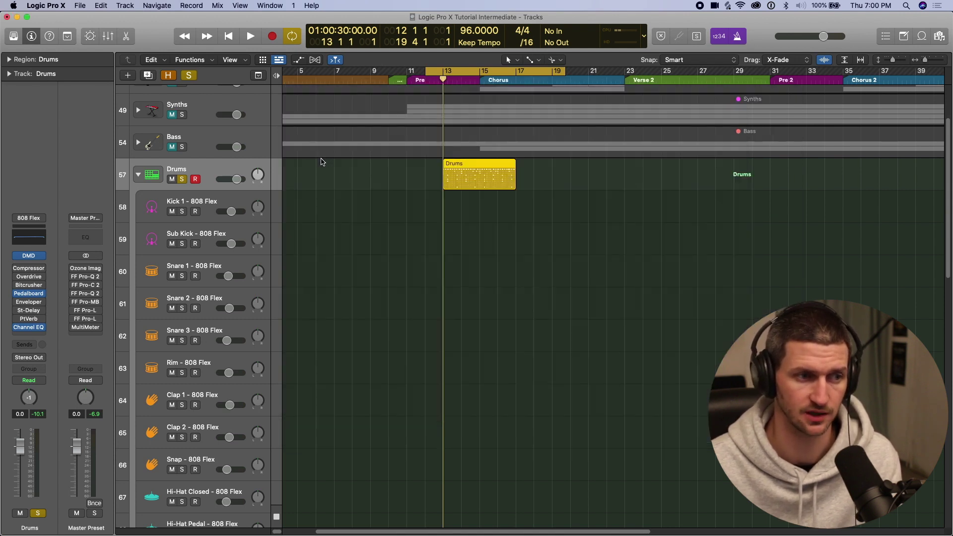
click(139, 176)
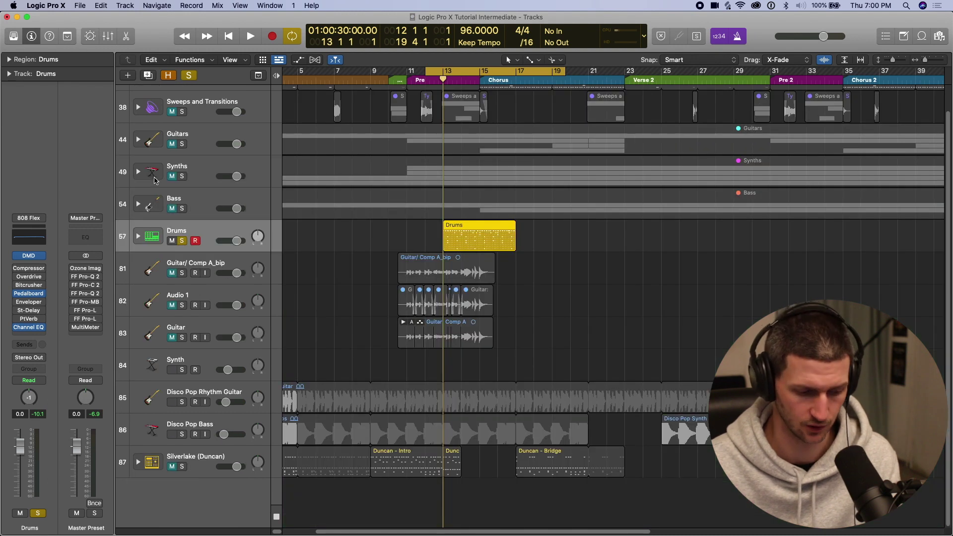
key(super+s)
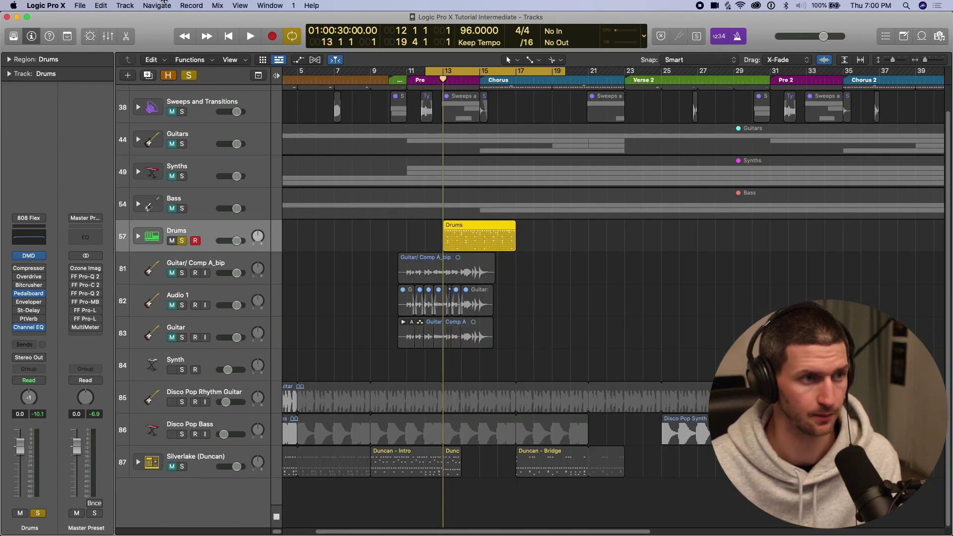
- Add a new software instrument track, Inst 90, and bring up its instrument slot choices
click(135, 5)
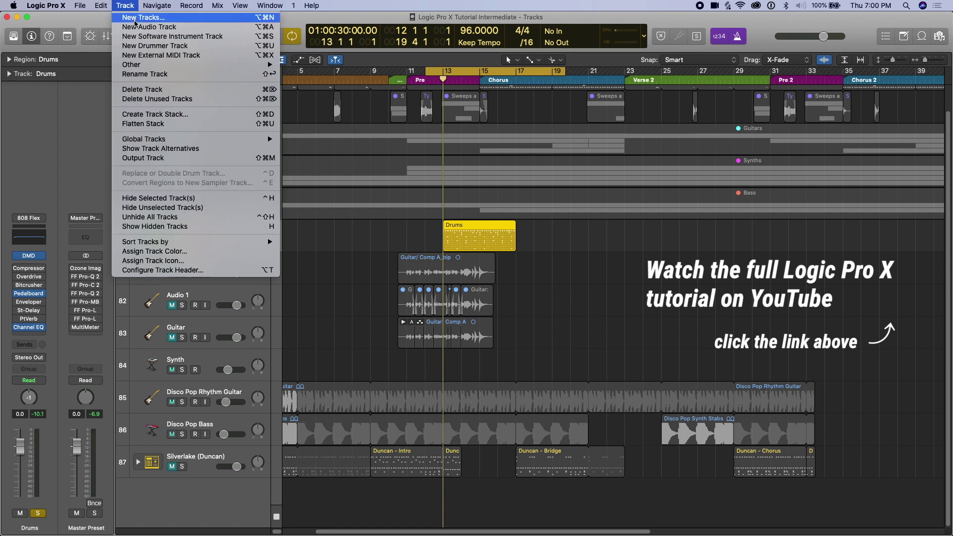
click(142, 36)
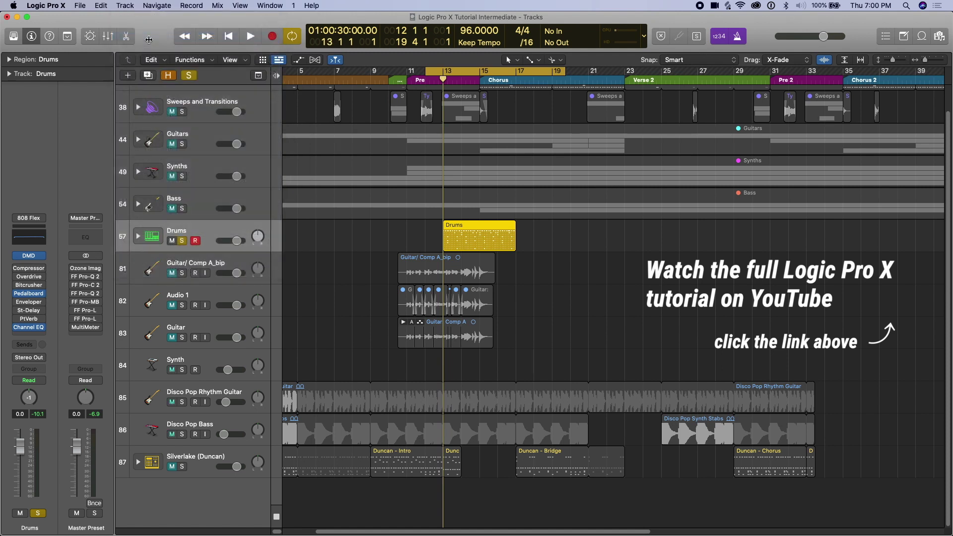
click(43, 256)
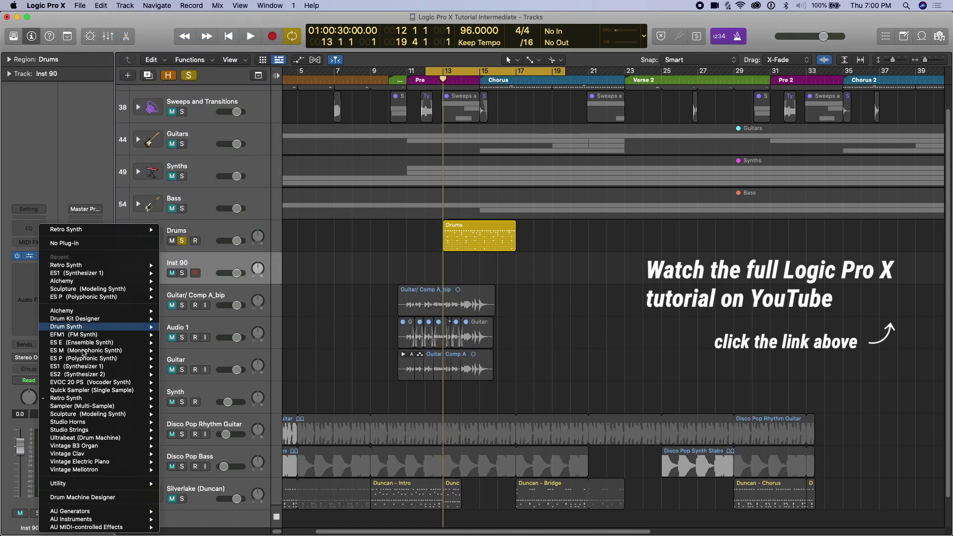
- Load Drum Machine Designer with the Empty Kit patch on Inst 90 and reposition its window
click(97, 497)
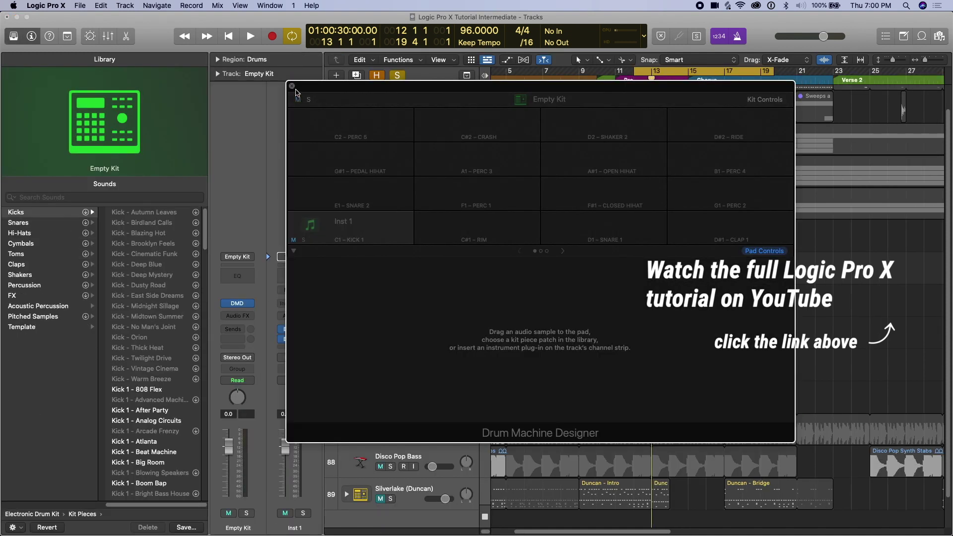
click(292, 86)
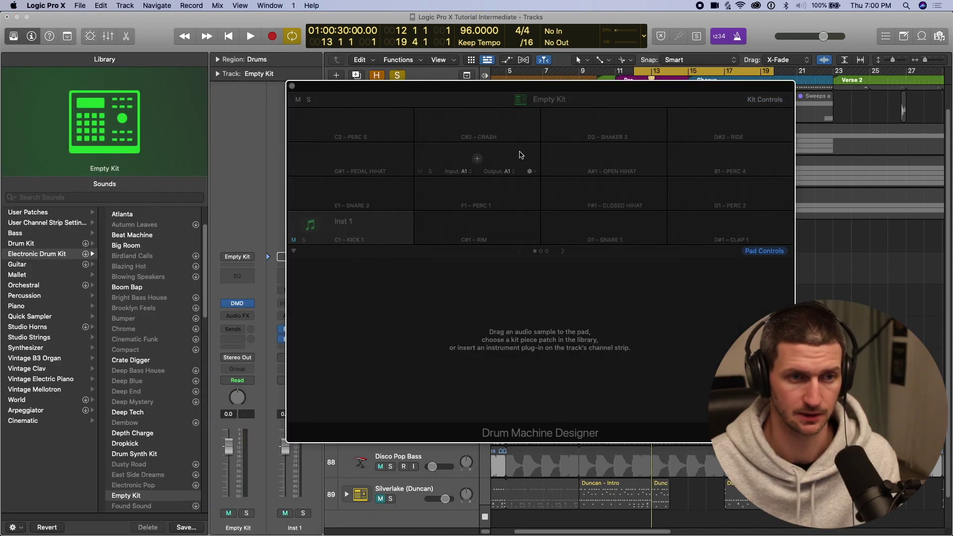
click(615, 94)
drag(517, 90, 469, 82)
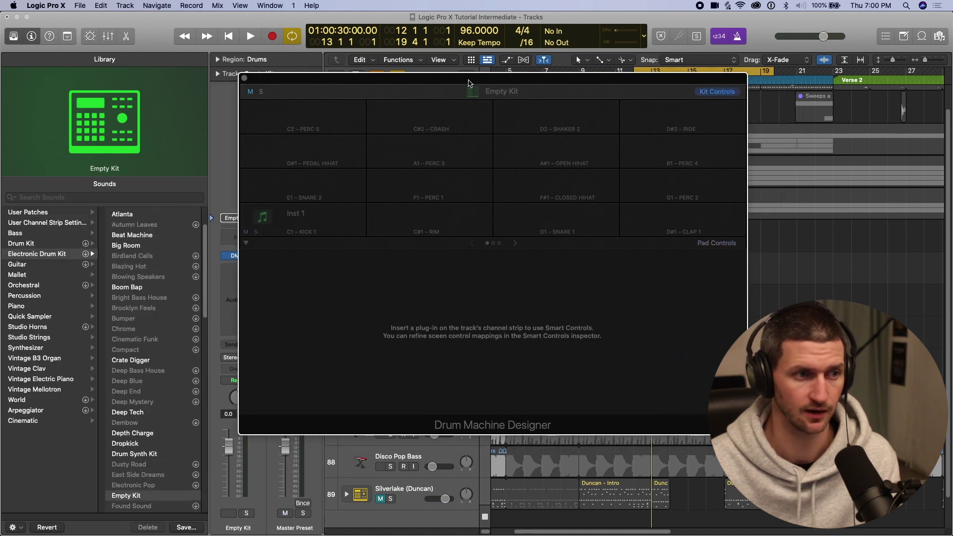
drag(300, 78, 372, 81)
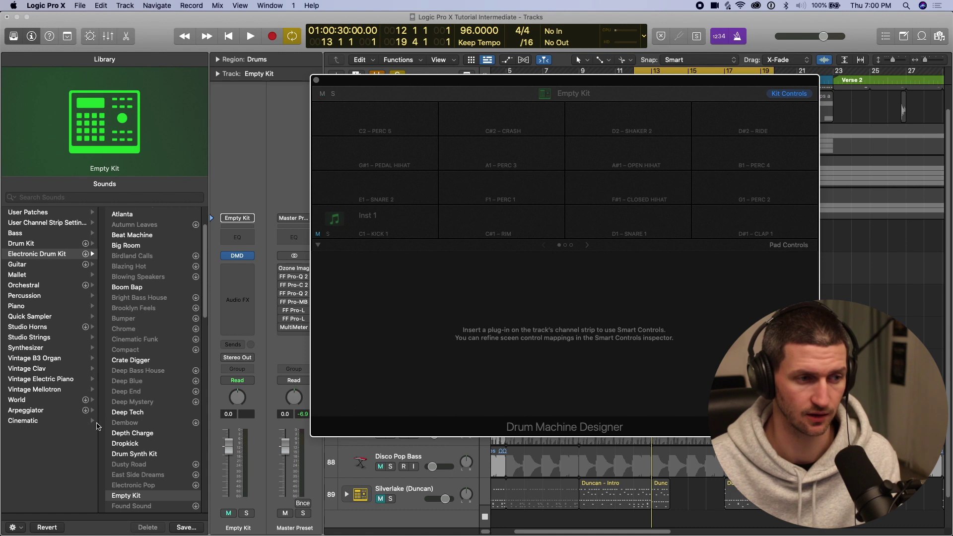
scroll(130, 446, down, 15)
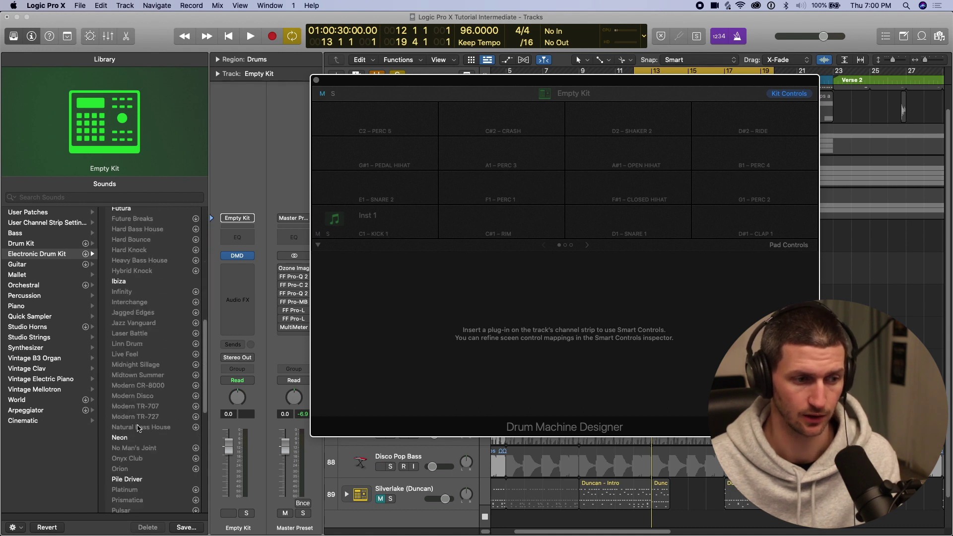
scroll(131, 422, up, 15)
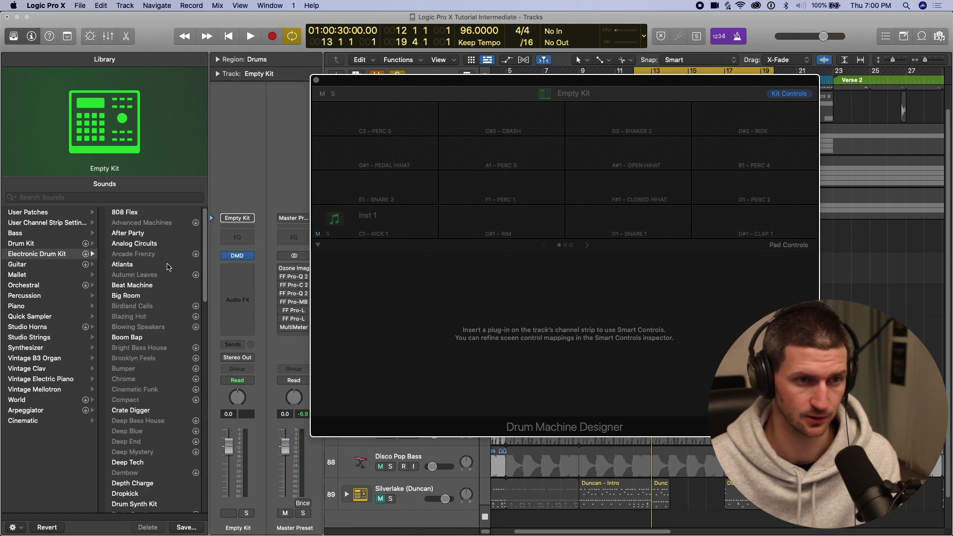
click(260, 163)
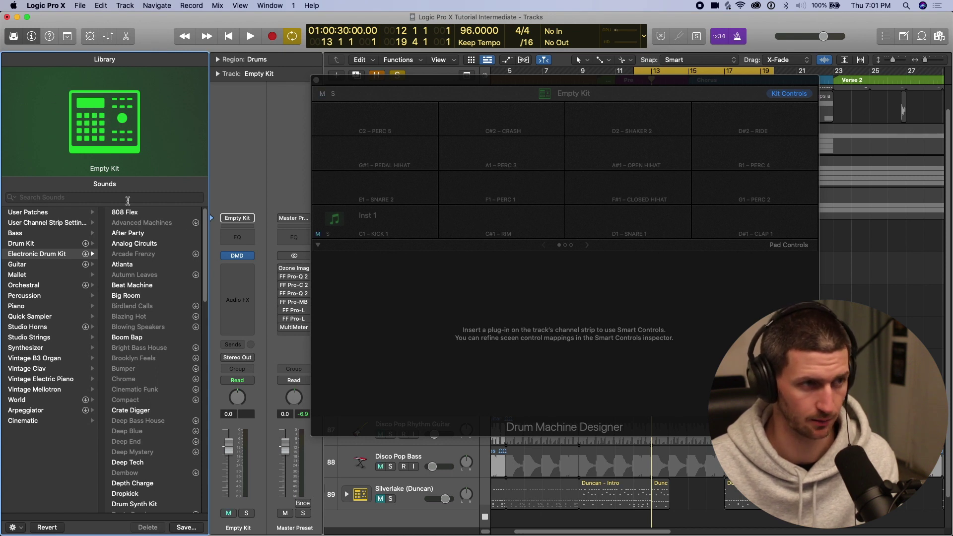
- Hide the Library, move the kit window left and open the All Files browser
key(y)
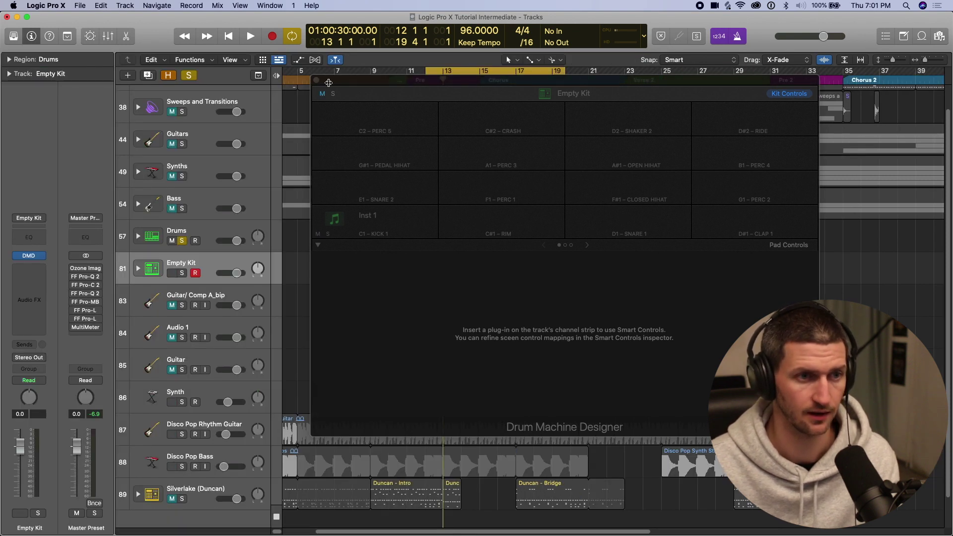
click(362, 82)
drag(362, 82, 149, 112)
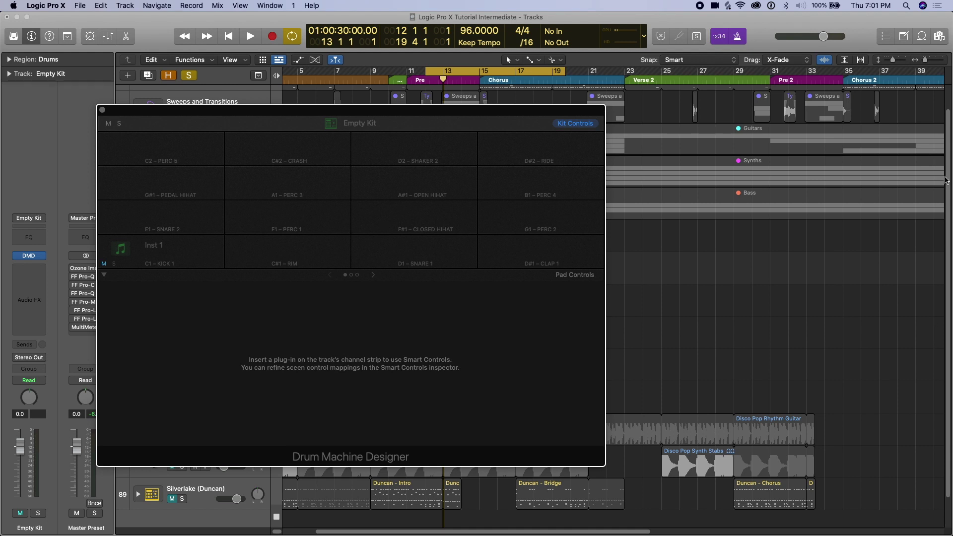
key(f)
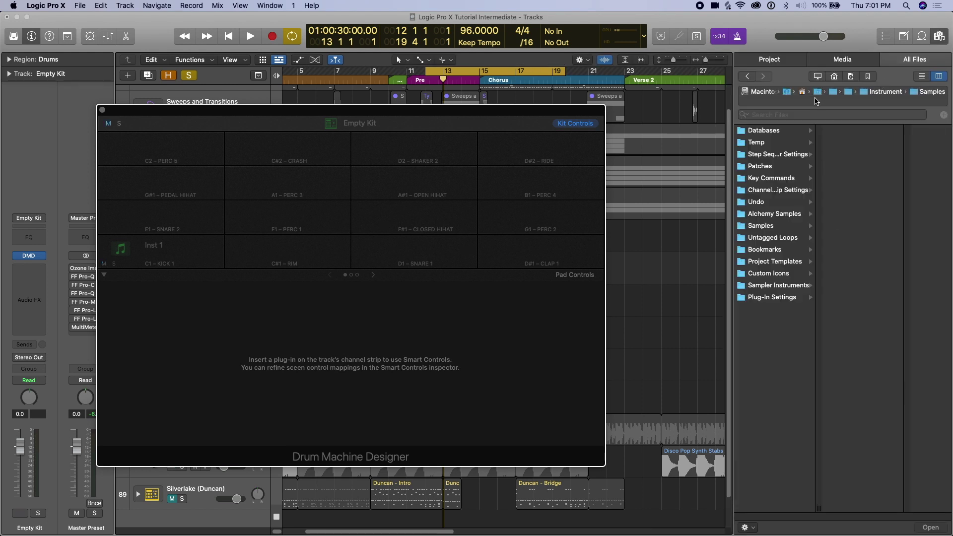
key(ctrl+m)
mouse_move(140, 226)
key(ctrl+m)
- Audition the P Kicks samples and drag Kick 3.wav onto the top-left pad
click(818, 76)
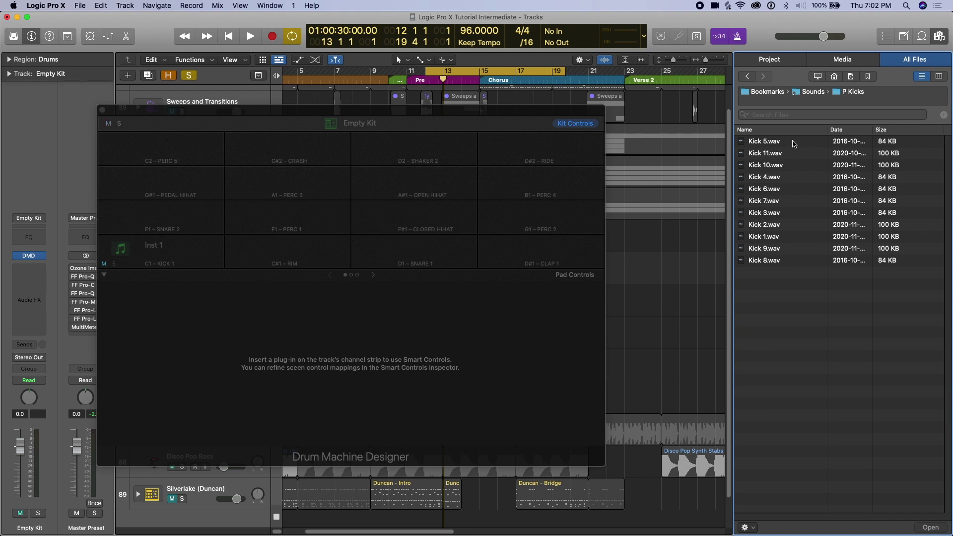
click(793, 142)
key(Down)
key(Down)
key(Down)
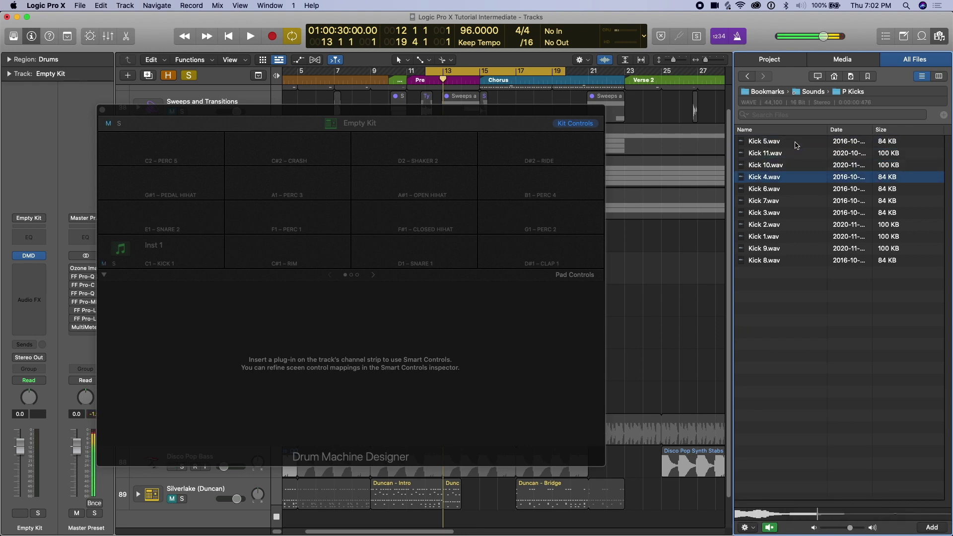
key(Down)
key(Down)
key(Down)
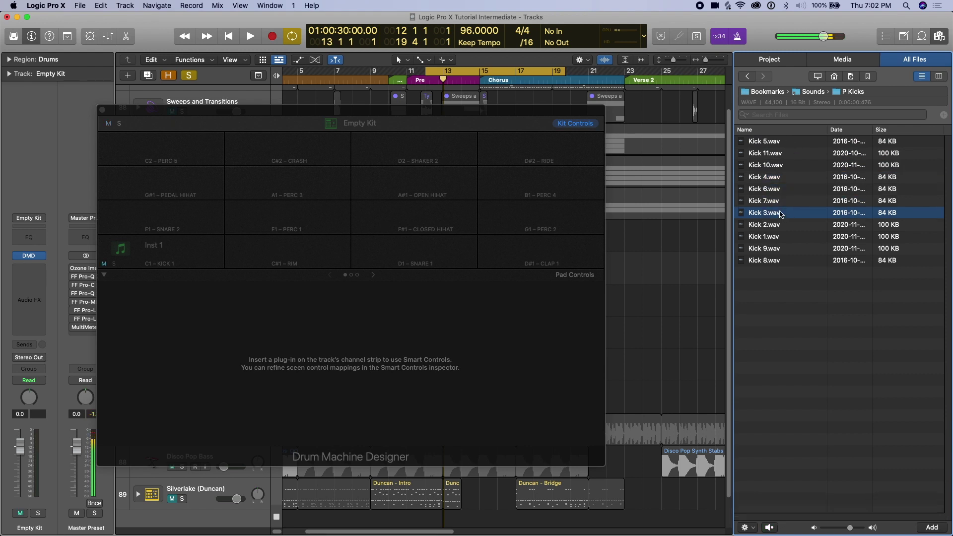
drag(782, 214, 172, 160)
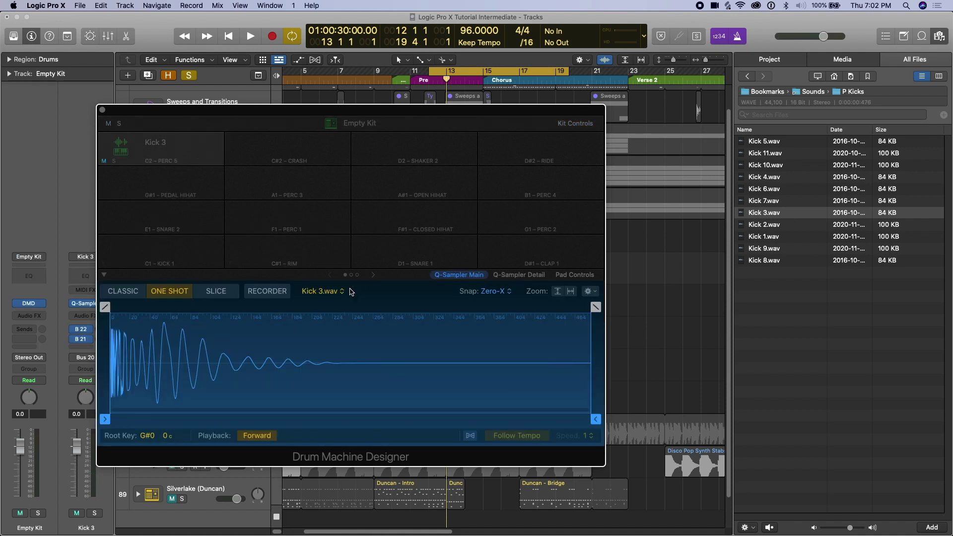
- Try fade-out and end-point edits on Kick 3, then restore the full 0.476 s with no fade
drag(596, 306, 372, 318)
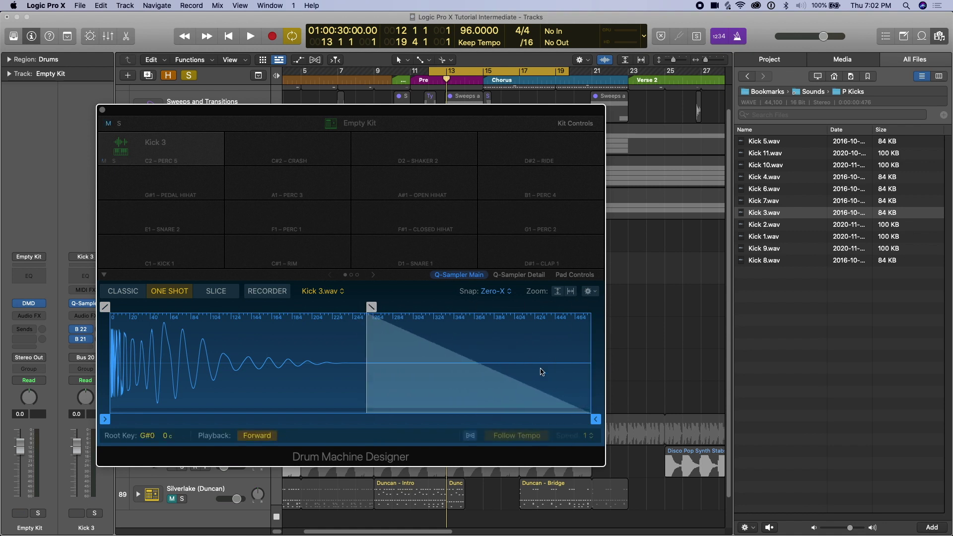
mouse_move(591, 418)
mouse_down()
mouse_move(394, 403)
mouse_move(385, 418)
mouse_up()
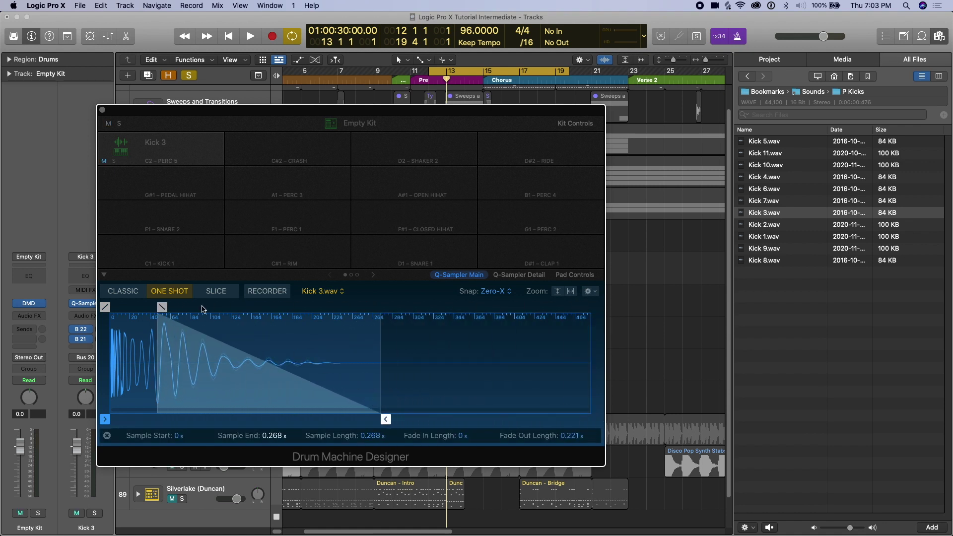
drag(162, 307, 269, 307)
drag(386, 420, 596, 420)
drag(477, 311, 590, 331)
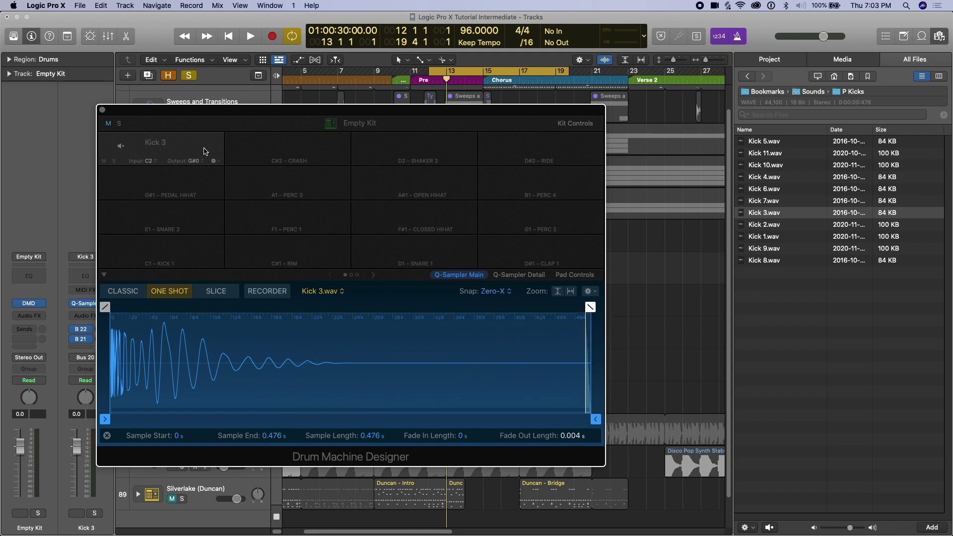
- Select the C#2 crash pad, mute the Kick 3 pad and reposition the kit window
click(266, 145)
key(ctrl+m)
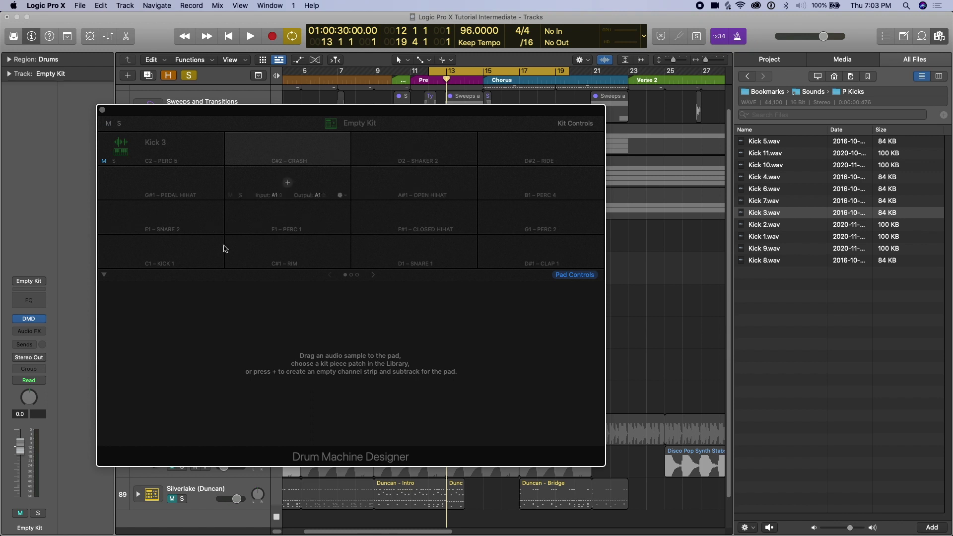
click(197, 149)
drag(352, 109, 389, 112)
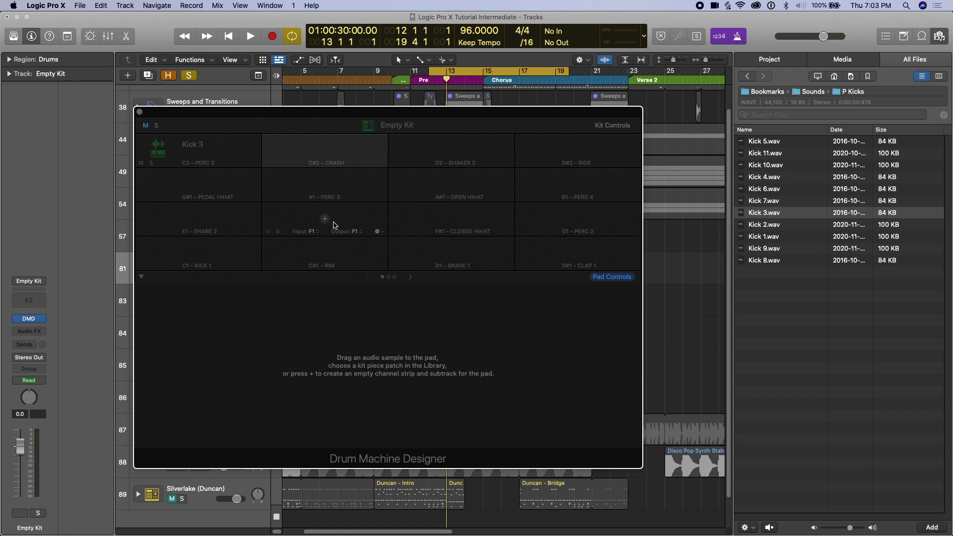
- Drag ph_sd_sdclap.wav onto the C#2 pad and ph_crash_breaky.wav onto an empty pad
click(786, 284)
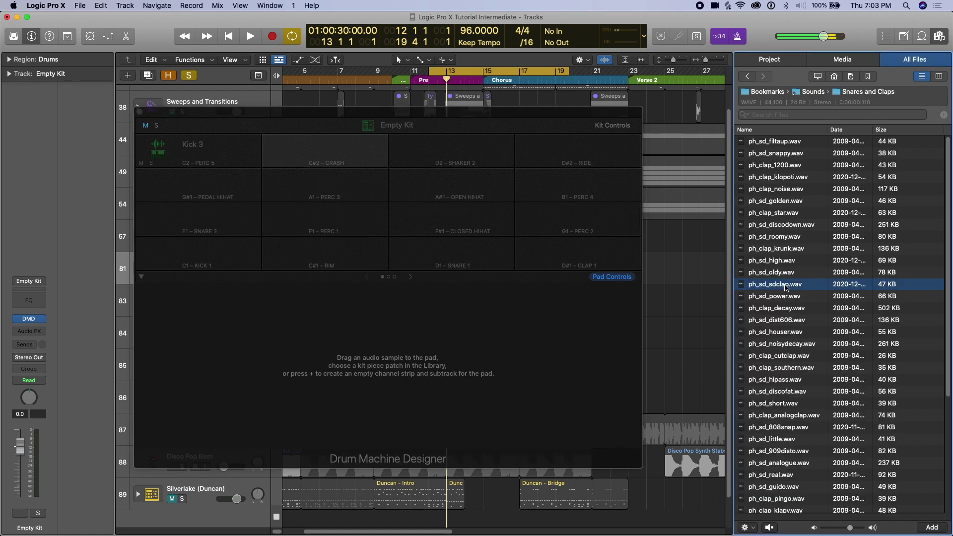
drag(786, 287, 329, 152)
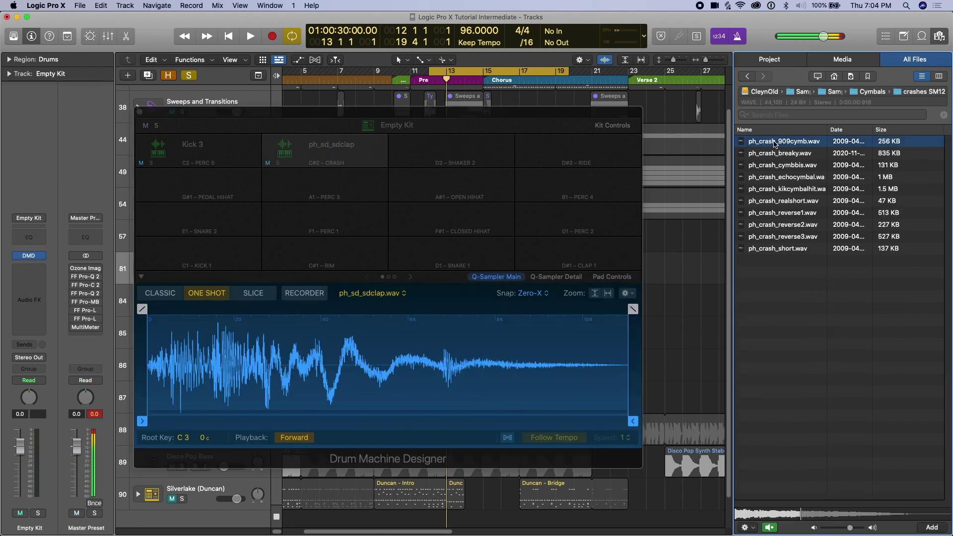
click(783, 154)
drag(784, 154, 208, 191)
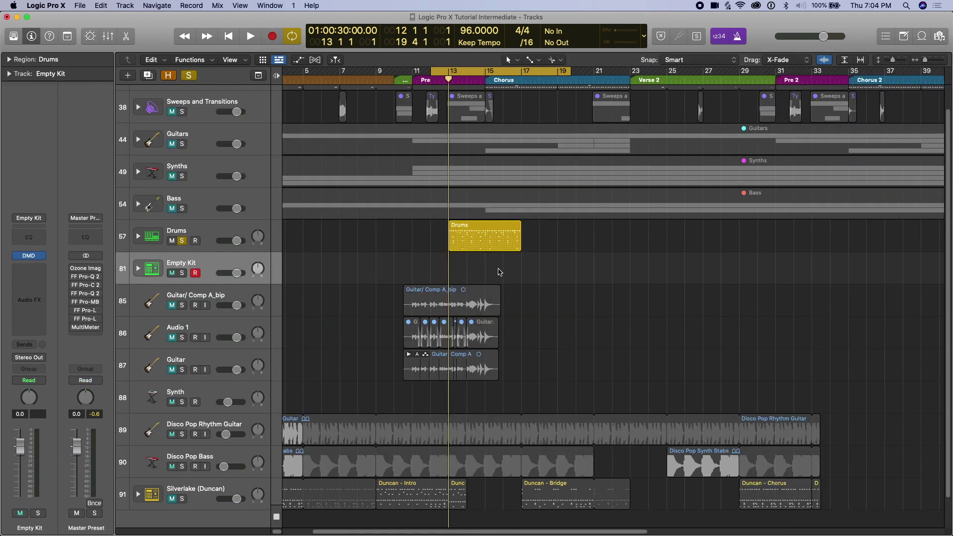
- Unsolo Drums, create an empty Empty Kit region and show it in a taller Step Sequencer
click(182, 241)
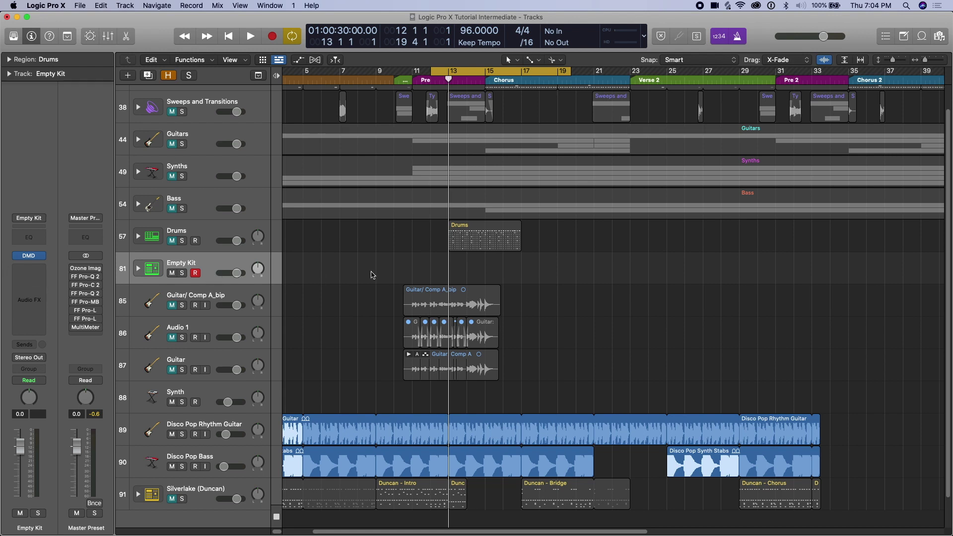
double_click(411, 282)
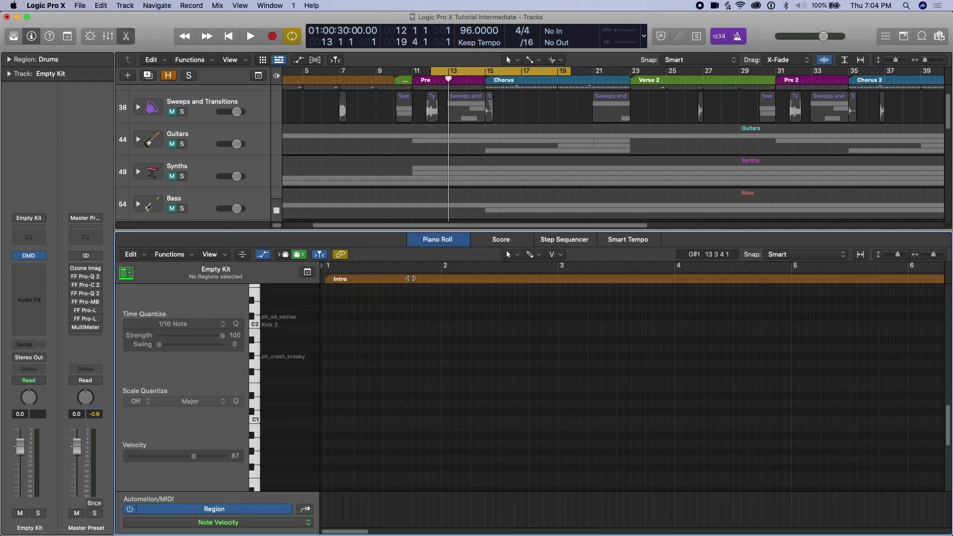
click(563, 242)
drag(353, 230, 351, 191)
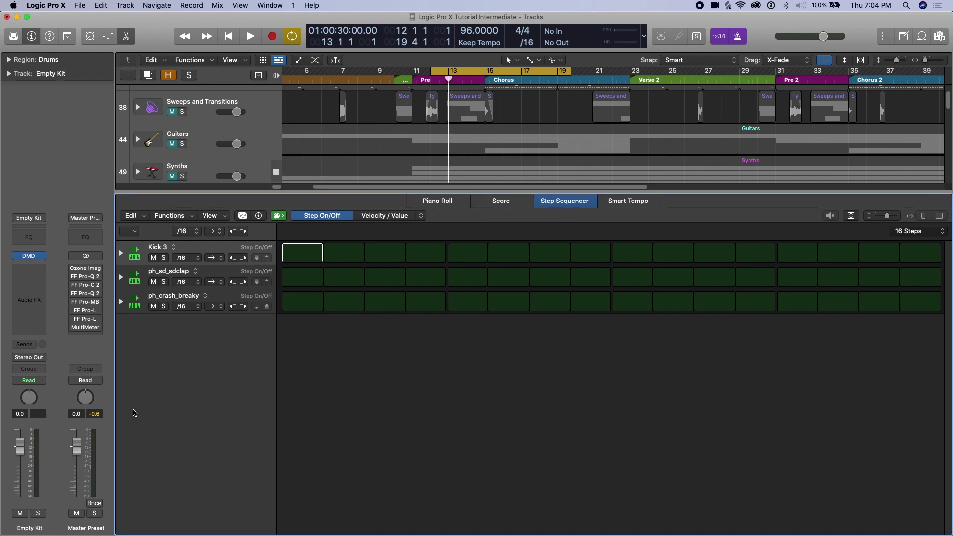
- Program kick and snare clap steps and extend the pattern to 64 steps
click(318, 260)
click(467, 277)
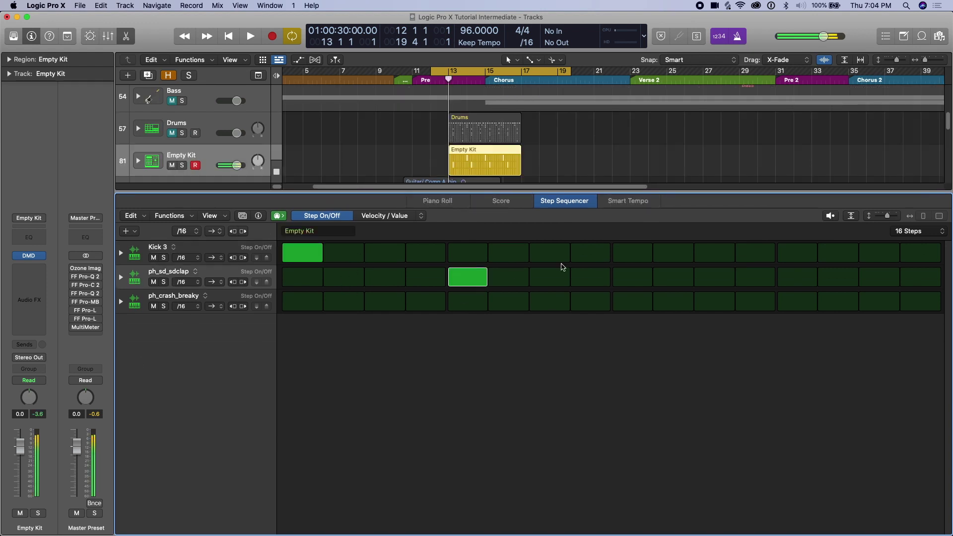
click(632, 252)
drag(839, 278, 814, 289)
click(838, 277)
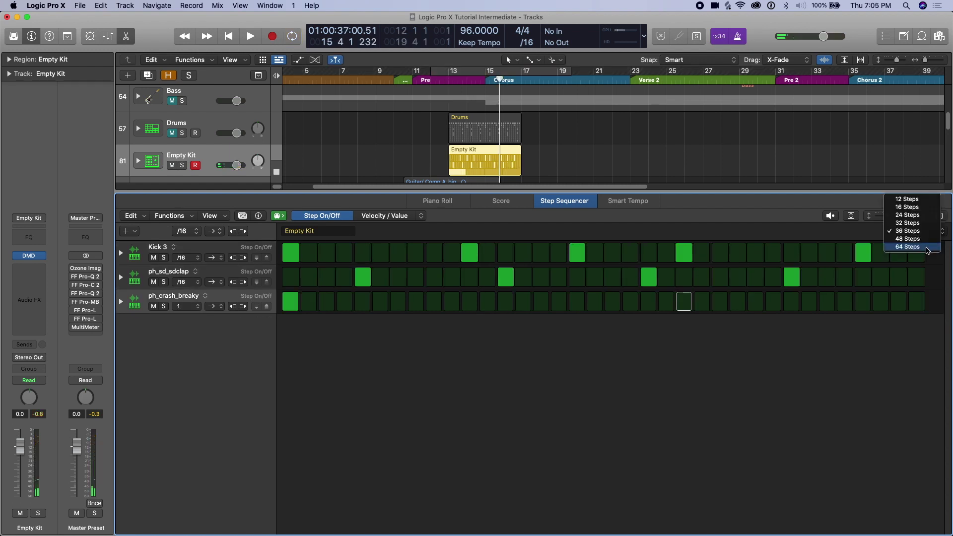
click(914, 274)
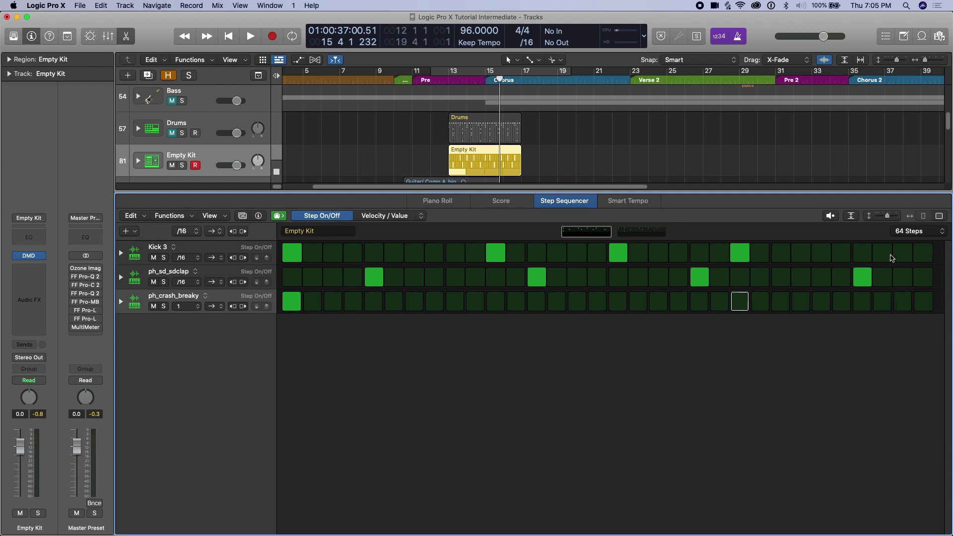
click(889, 253)
click(646, 234)
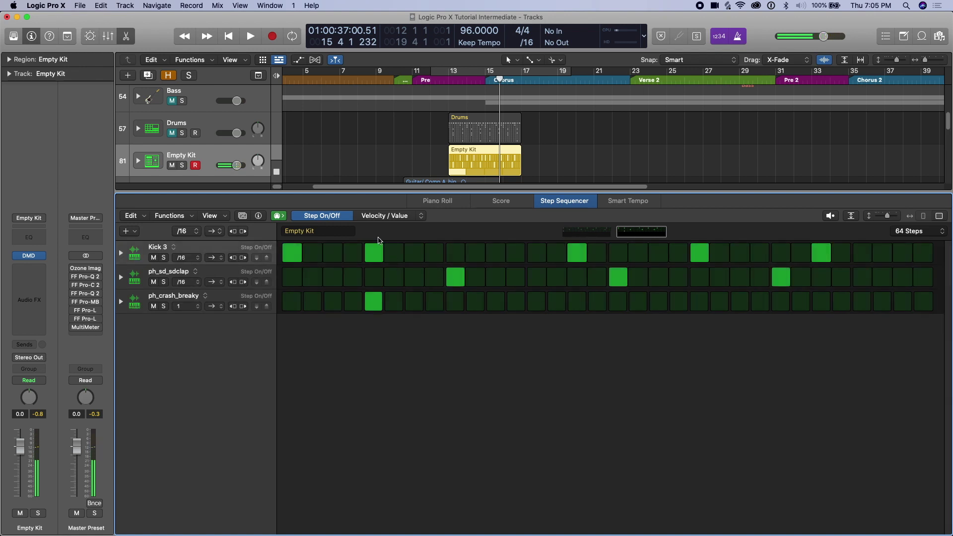
- Remove a stray crash step, set the crash row rate to /16, and reopen Drum Machine Designer
click(373, 302)
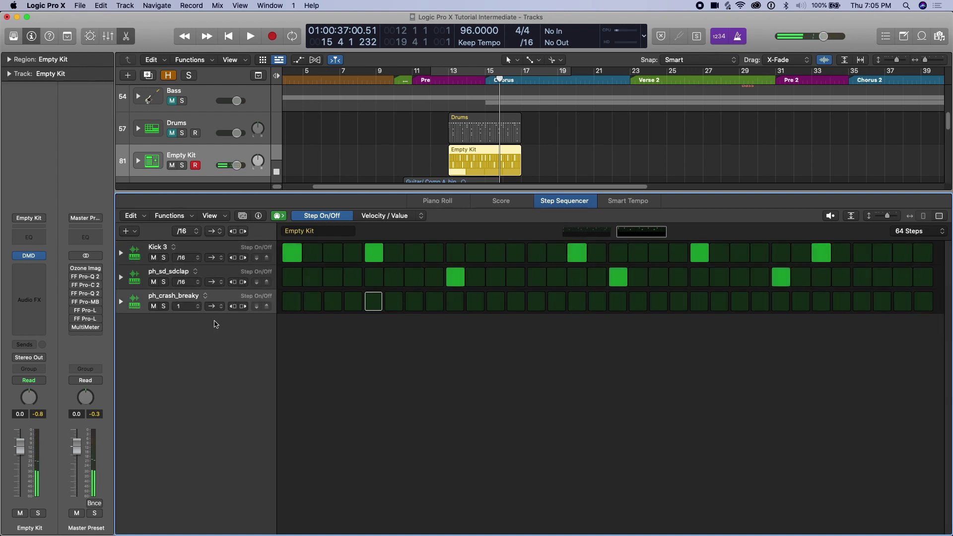
click(188, 306)
click(181, 343)
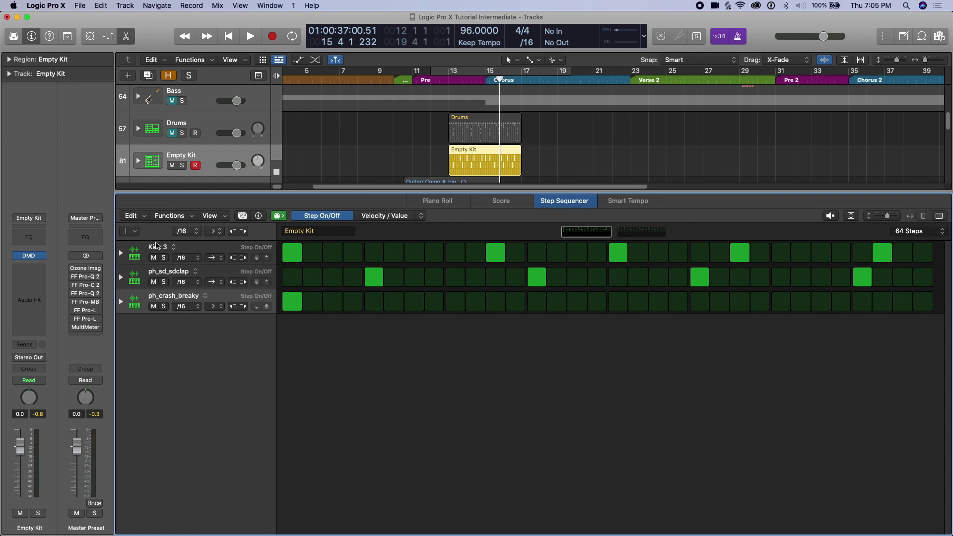
click(29, 255)
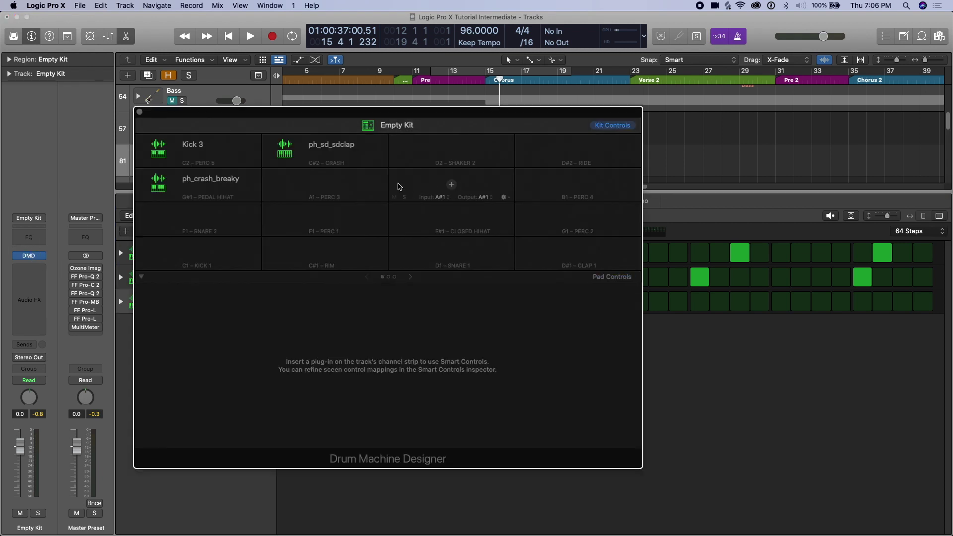
- Check the clap and crash root keys, set Kick 3's root key to C#0, then close the kit
click(341, 150)
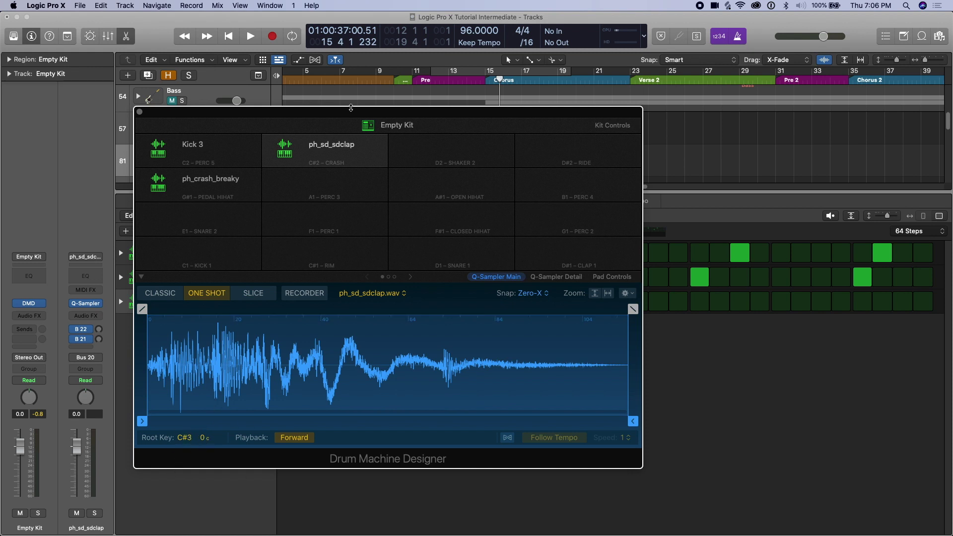
click(228, 183)
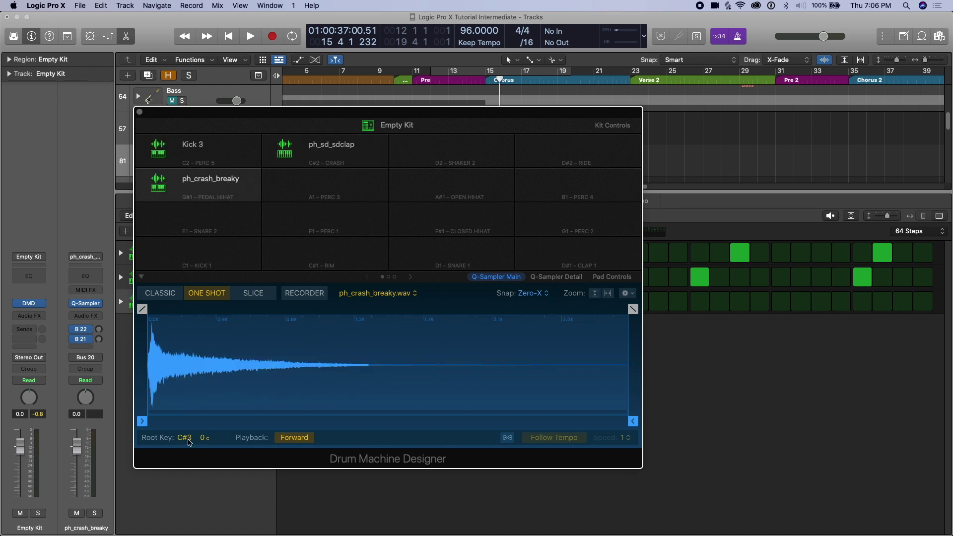
click(181, 145)
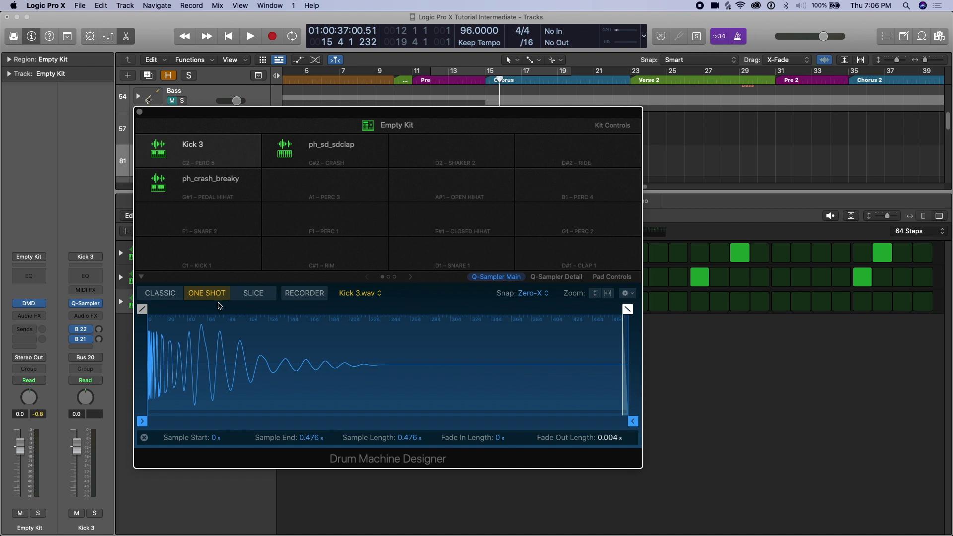
click(181, 144)
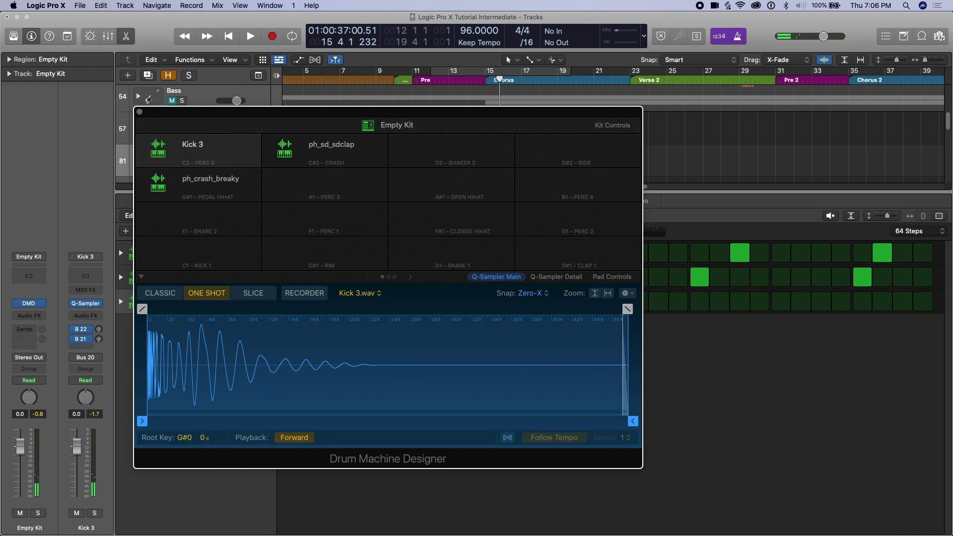
drag(182, 437, 183, 449)
click(156, 148)
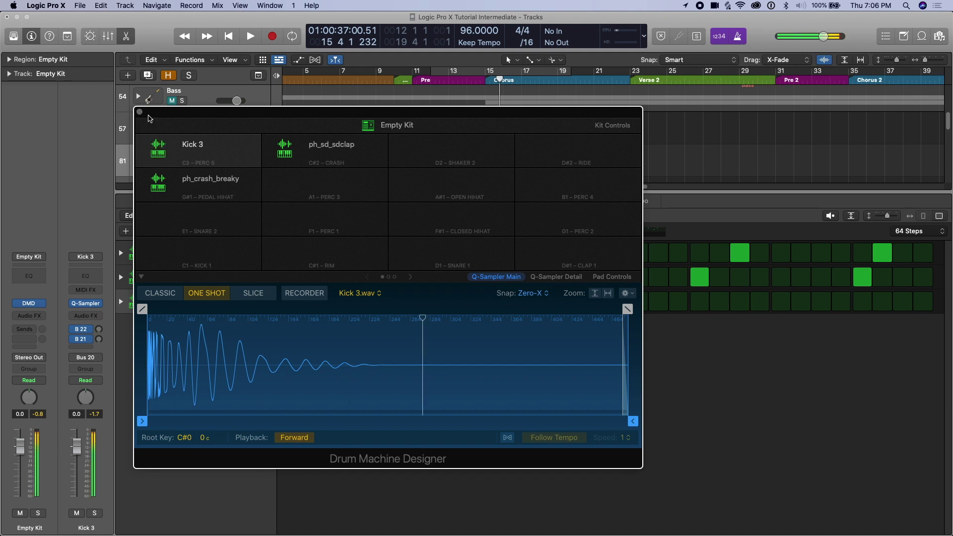
click(140, 114)
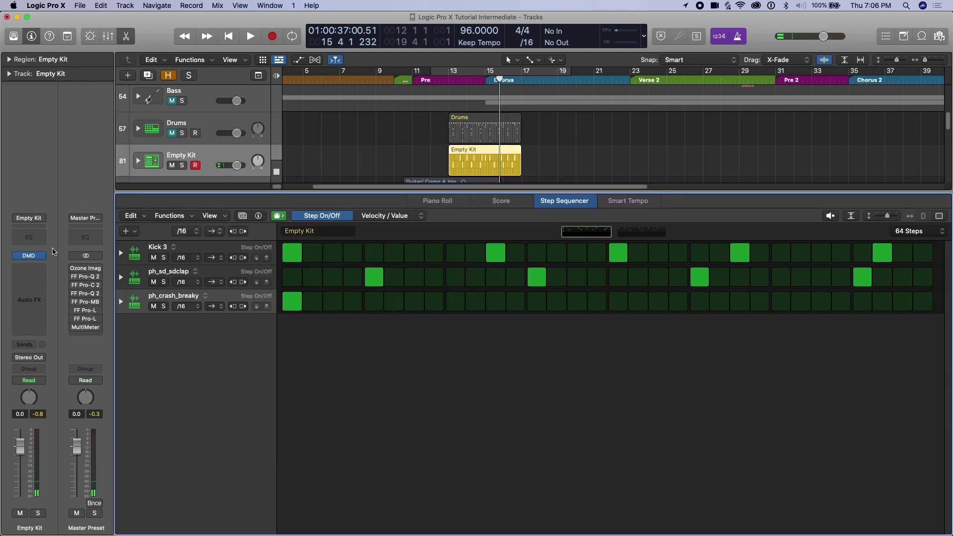
- Drag ph_crash_909cymb.wav from the browser onto the A1 – PERC 3 pad and close the kit window
click(28, 255)
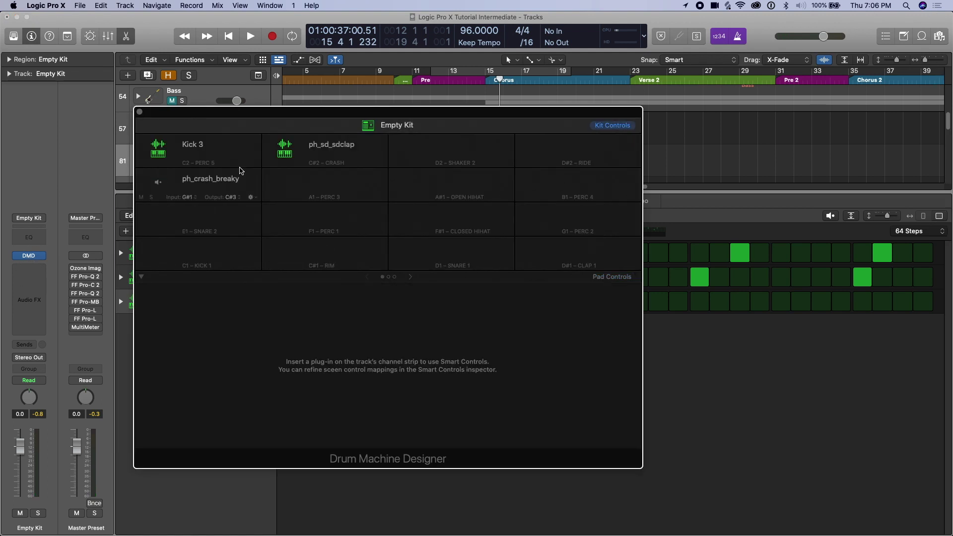
click(940, 36)
drag(820, 143, 358, 183)
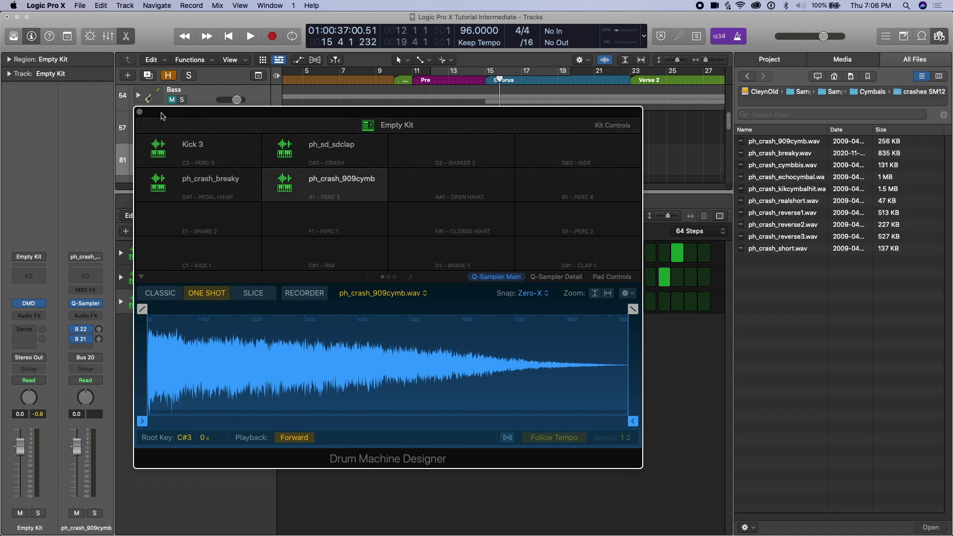
click(140, 112)
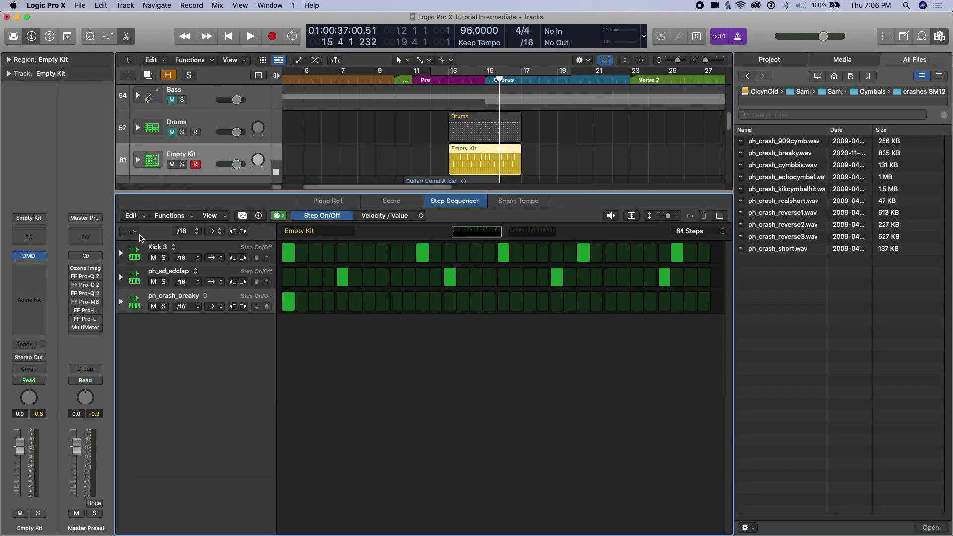
- Add a ph_crash_909cymb row from Kit Pieces, hide the browser and enlarge the tracks area
click(130, 233)
mouse_move(155, 237)
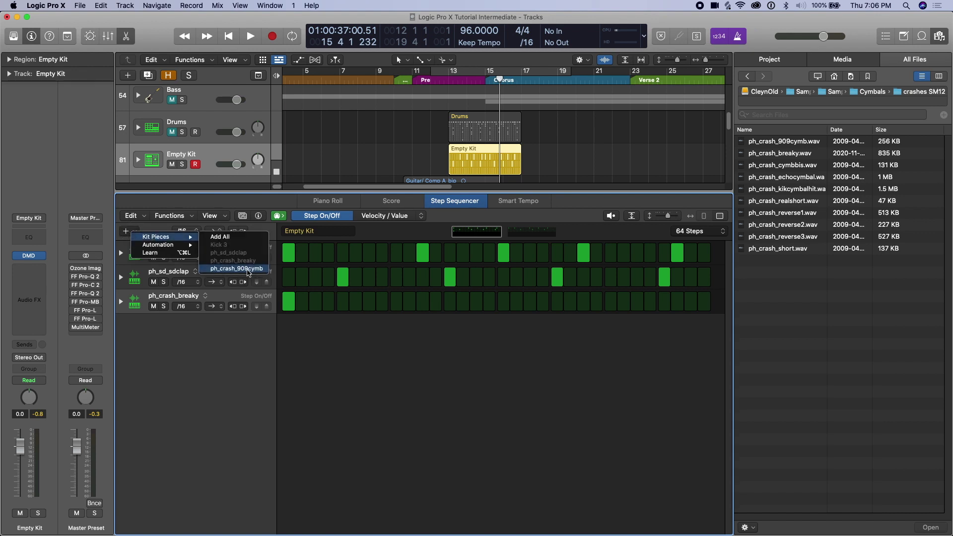
click(248, 270)
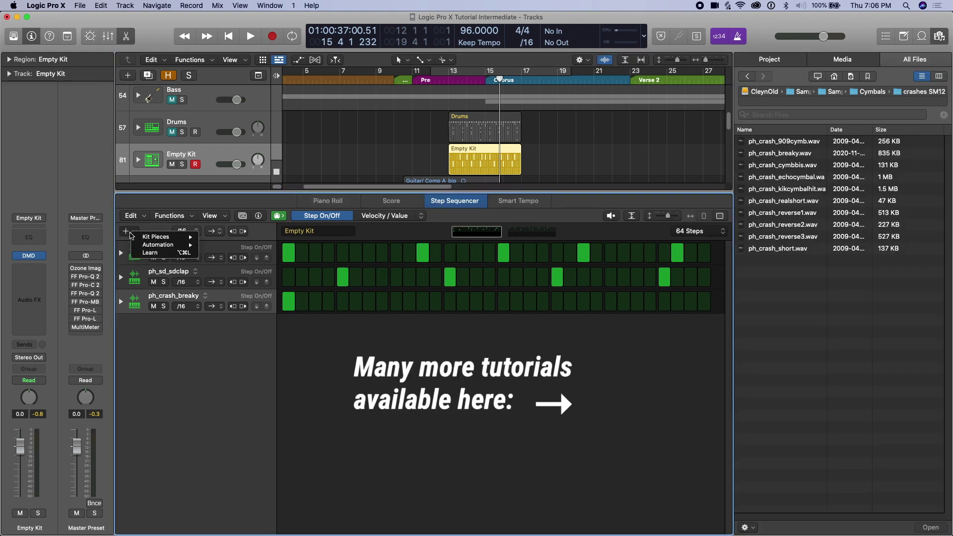
mouse_move(152, 237)
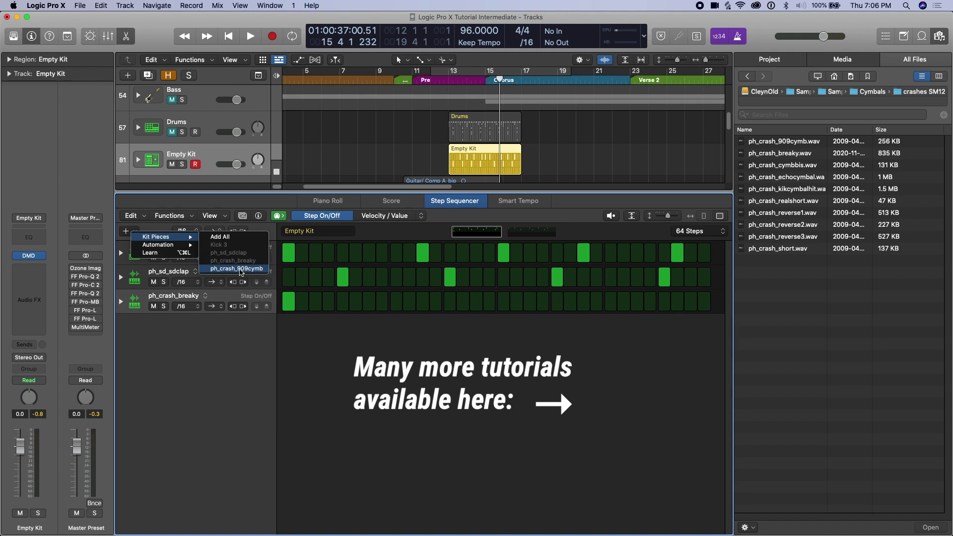
click(247, 269)
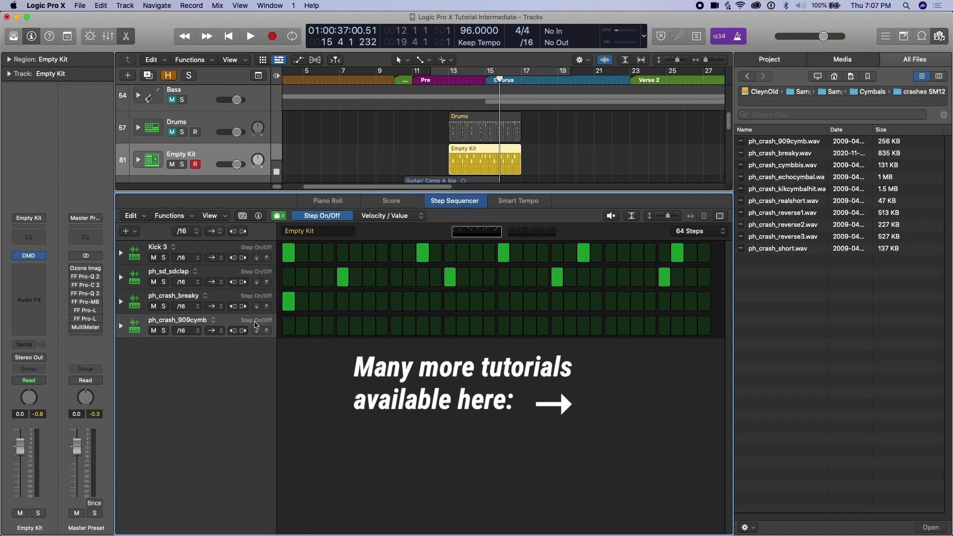
click(940, 39)
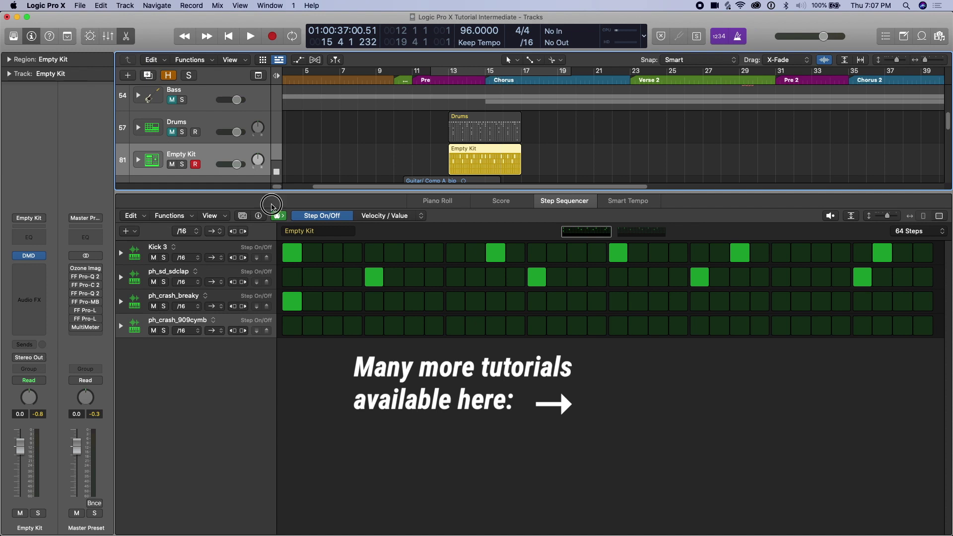
drag(270, 192, 269, 245)
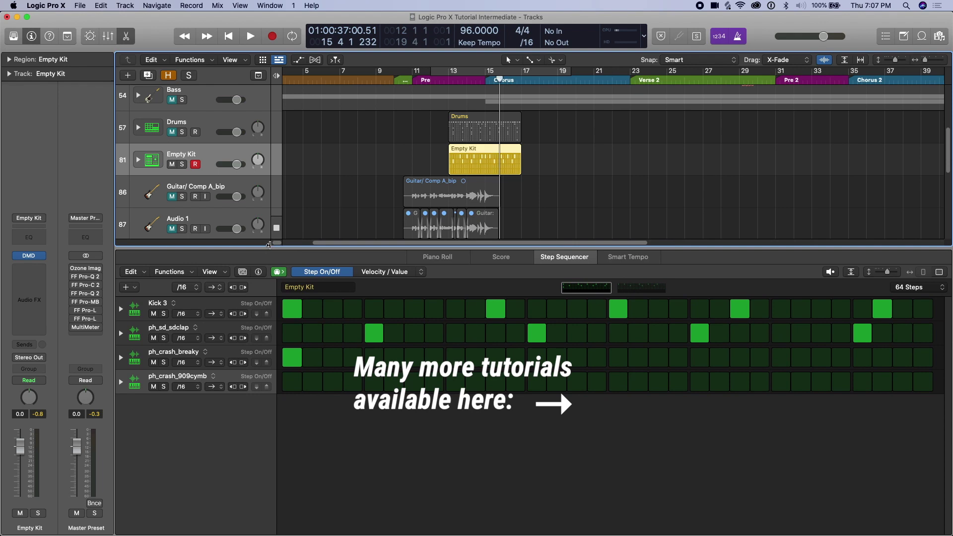